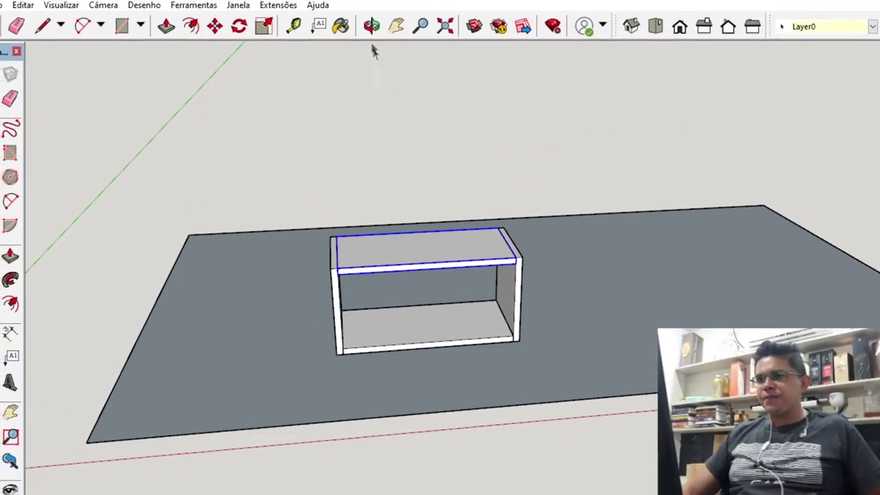
# Step: Orbit and pan to view the niche box from the front and right side
pyautogui.click(390, 42)
pyautogui.moveTo(441, 313); pyautogui.dragTo(439, 314)
pyautogui.scroll(3, 482, 275)
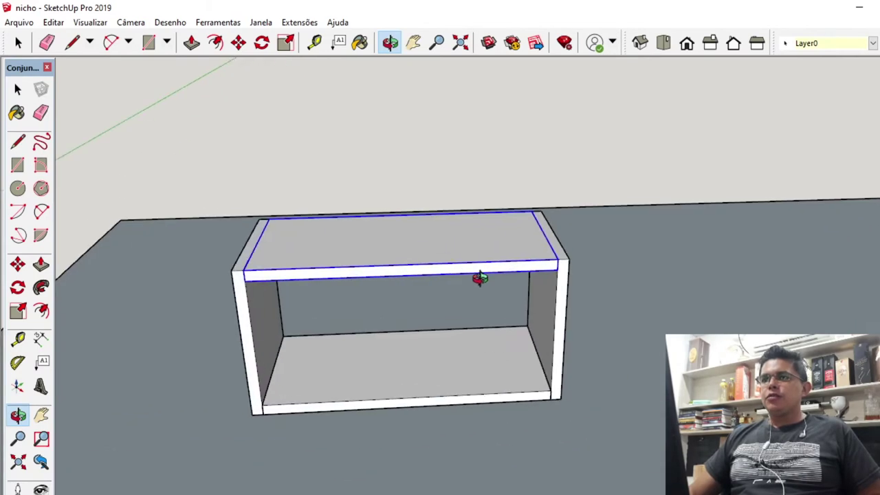
pyautogui.moveTo(459, 279)
pyautogui.mouseDown()
pyautogui.moveTo(275, 300)
pyautogui.moveTo(314, 258)
pyautogui.mouseUp()
pyautogui.click(413, 43)
pyautogui.moveTo(378, 220); pyautogui.dragTo(411, 202)
pyautogui.click(389, 43)
pyautogui.moveTo(343, 158)
pyautogui.mouseDown()
pyautogui.moveTo(298, 202)
pyautogui.moveTo(373, 213)
pyautogui.moveTo(373, 199)
pyautogui.mouseUp()
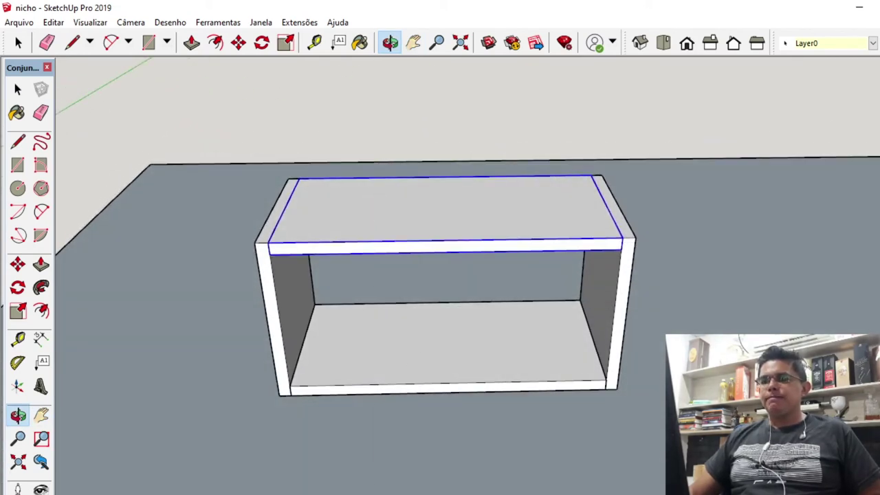
pyautogui.moveTo(542, 281)
pyautogui.mouseDown()
pyautogui.moveTo(515, 226)
pyautogui.moveTo(487, 264)
pyautogui.mouseUp()
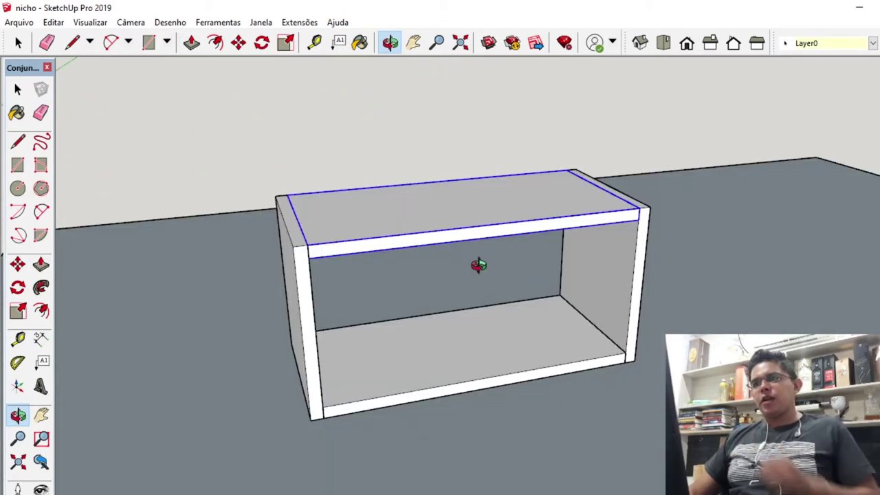
# Step: Window-select the whole niche box and bring up the Extensões menu
pyautogui.press('space')
pyautogui.moveTo(262, 169); pyautogui.dragTo(235, 161)
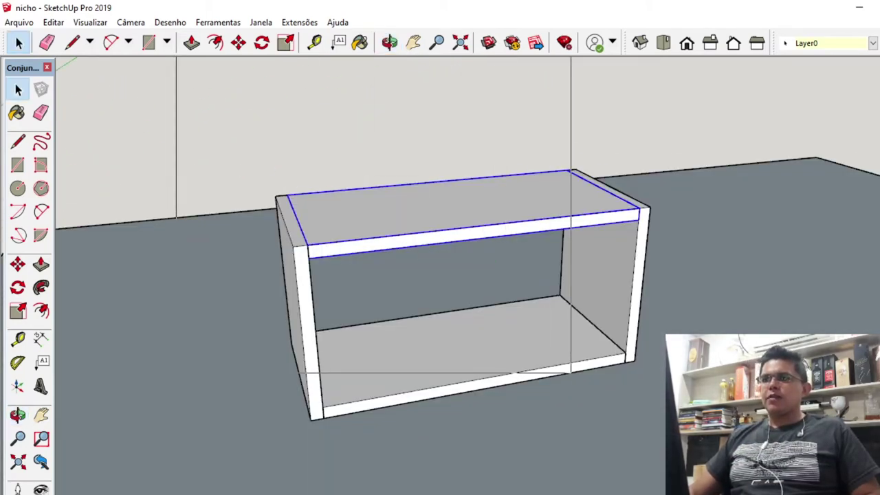
pyautogui.moveTo(235, 161); pyautogui.dragTo(267, 174)
pyautogui.click(299, 22)
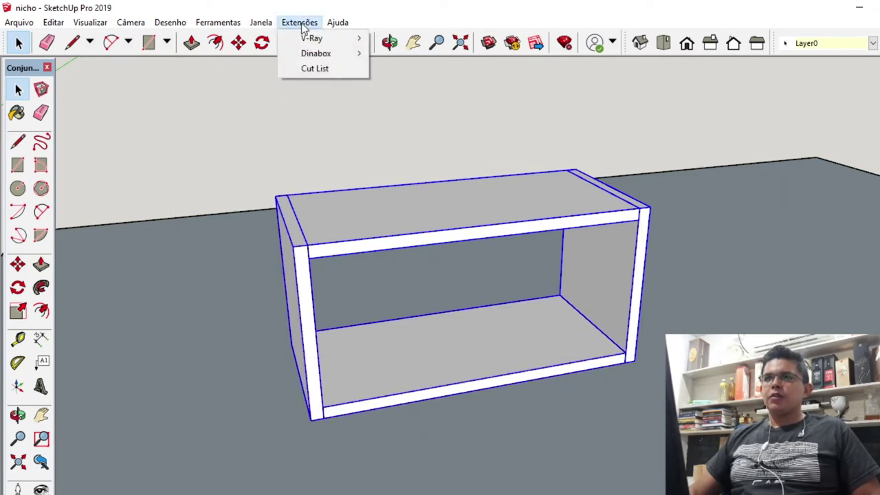
# Step: Export the niche parts via Cut List as a CutList Plus file, with web page output off
pyautogui.click(314, 68)
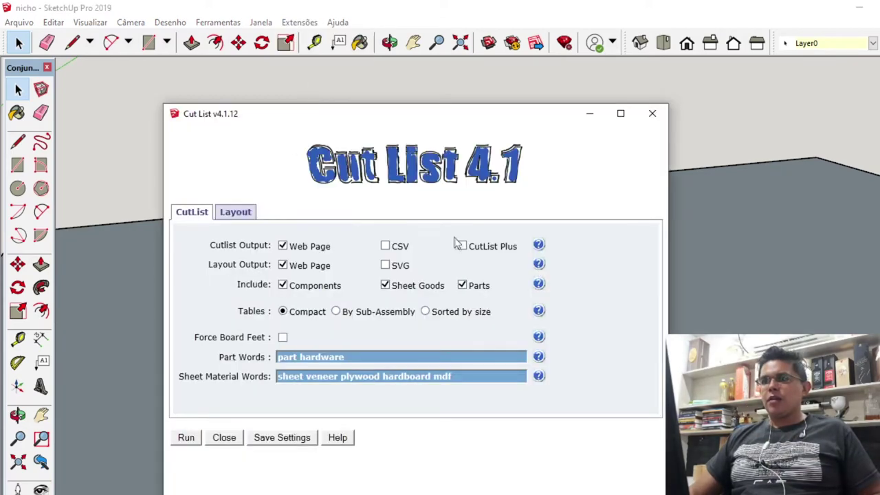
pyautogui.click(283, 245)
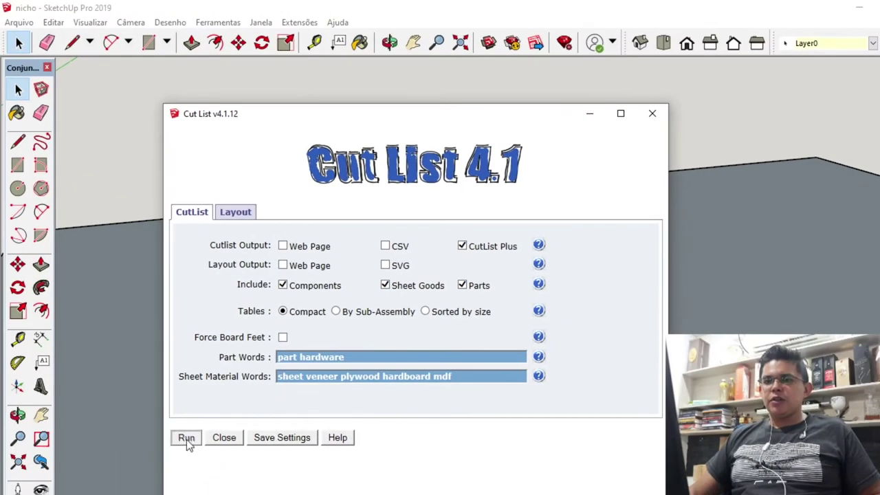
pyautogui.click(186, 440)
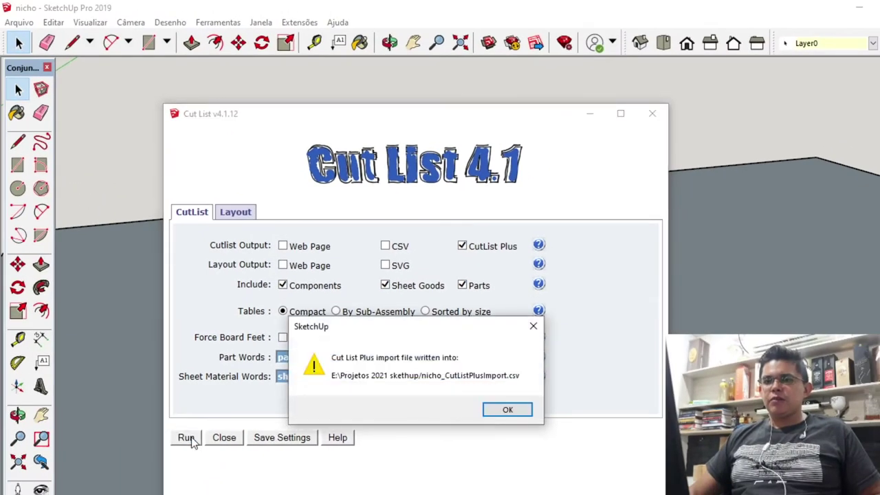
pyautogui.click(501, 410)
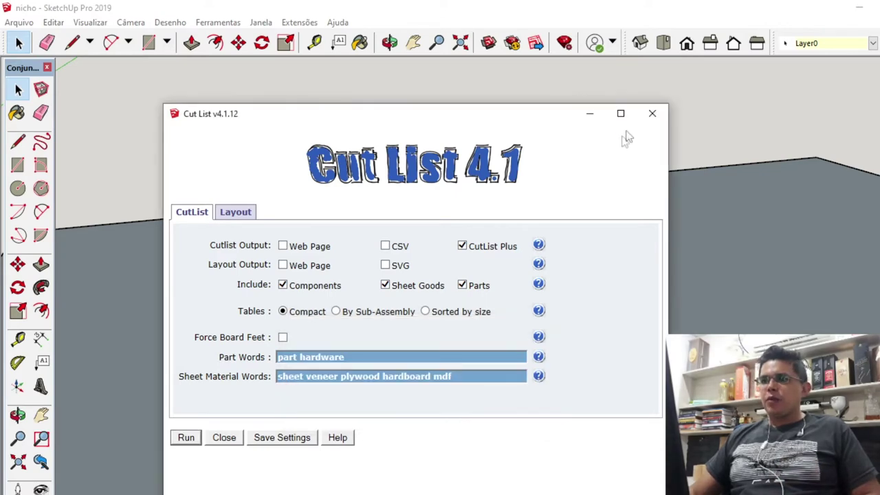
pyautogui.click(652, 114)
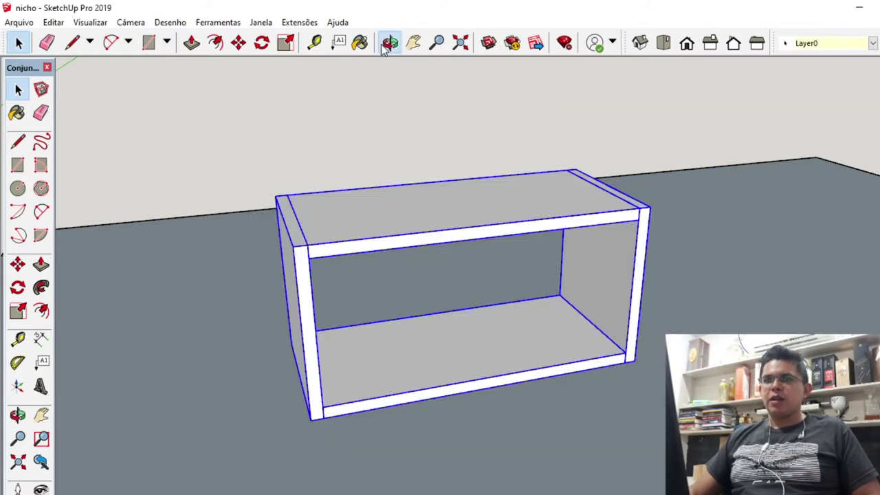
pyautogui.click(389, 43)
pyautogui.moveTo(403, 142)
pyautogui.mouseDown()
pyautogui.moveTo(344, 174)
pyautogui.moveTo(310, 165)
pyautogui.moveTo(322, 133)
pyautogui.moveTo(353, 178)
pyautogui.moveTo(344, 202)
pyautogui.mouseUp()
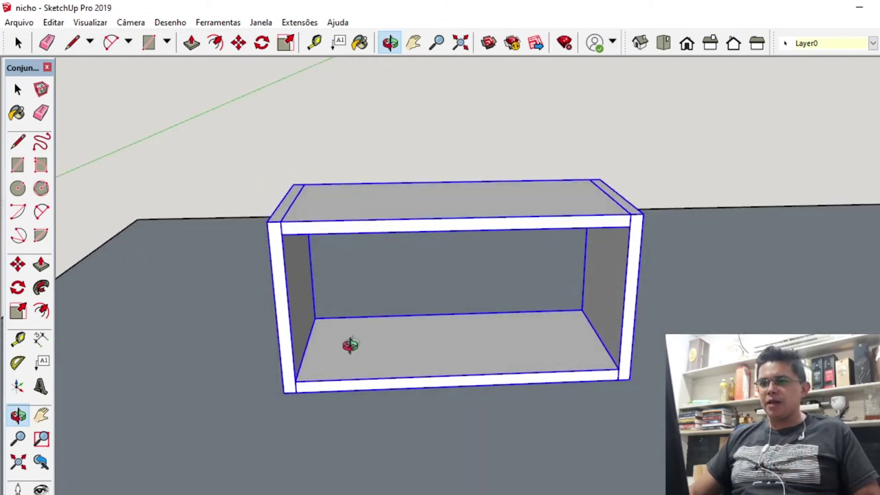
pyautogui.moveTo(335, 244); pyautogui.dragTo(353, 247)
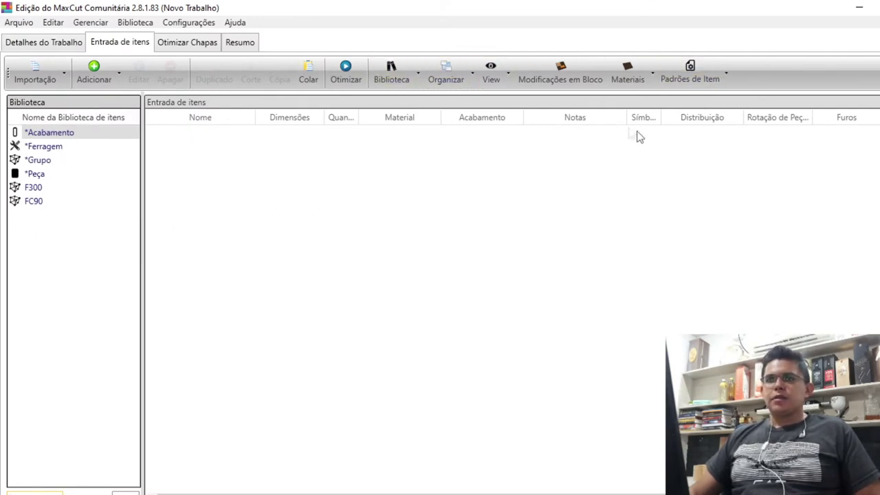
# Step: Load nicho_CutListPlusImport from Projetos 2021 skethup into MaxCut's Importar CSV preview
pyautogui.click(636, 82)
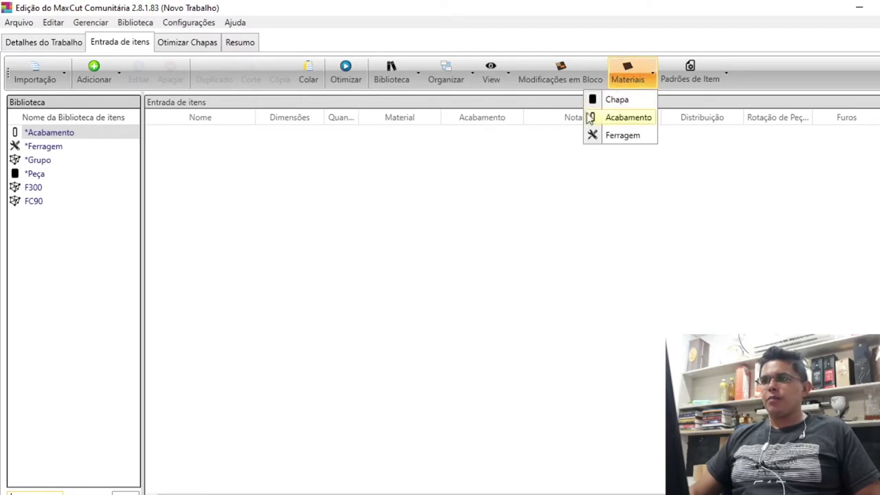
pyautogui.click(176, 231)
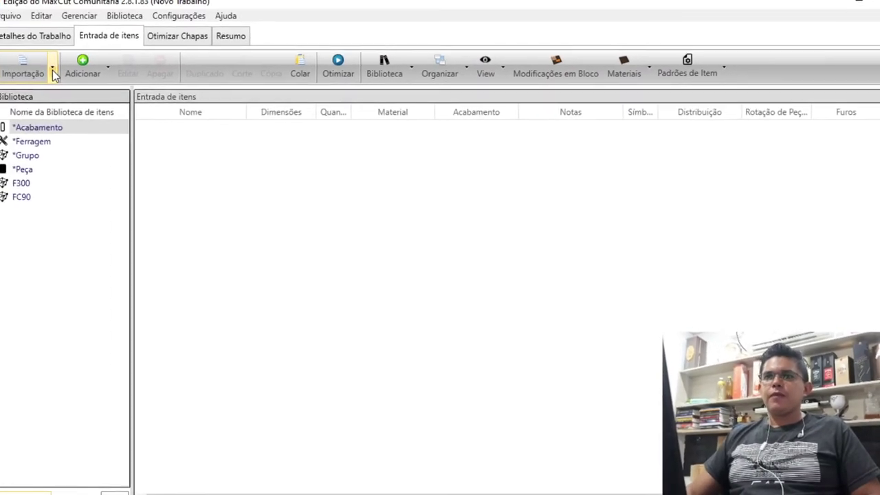
pyautogui.click(54, 74)
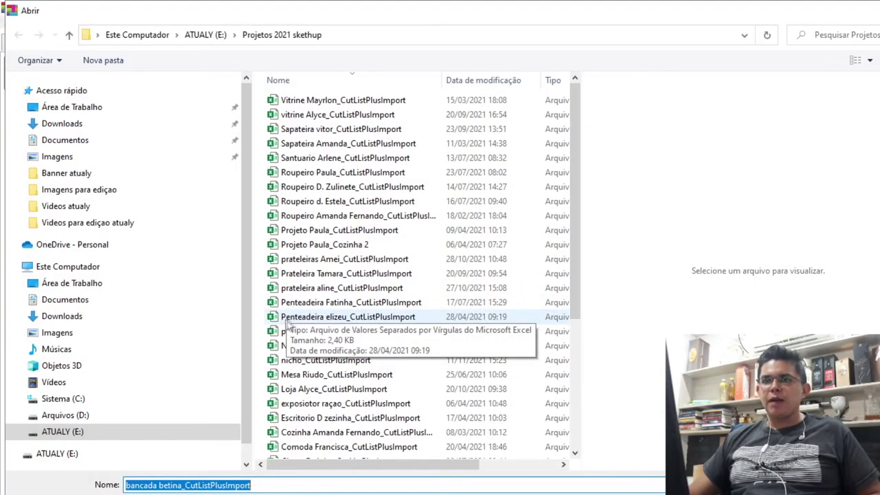
pyautogui.scroll(-1, 354, 311)
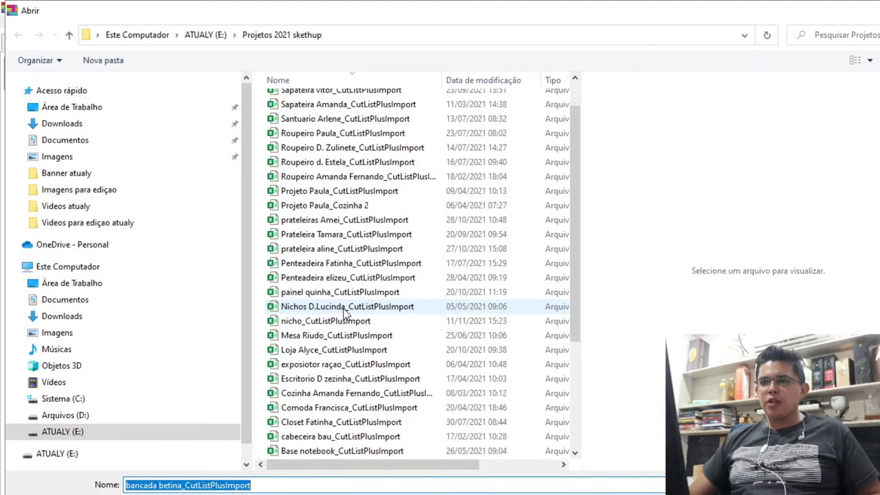
pyautogui.click(349, 329)
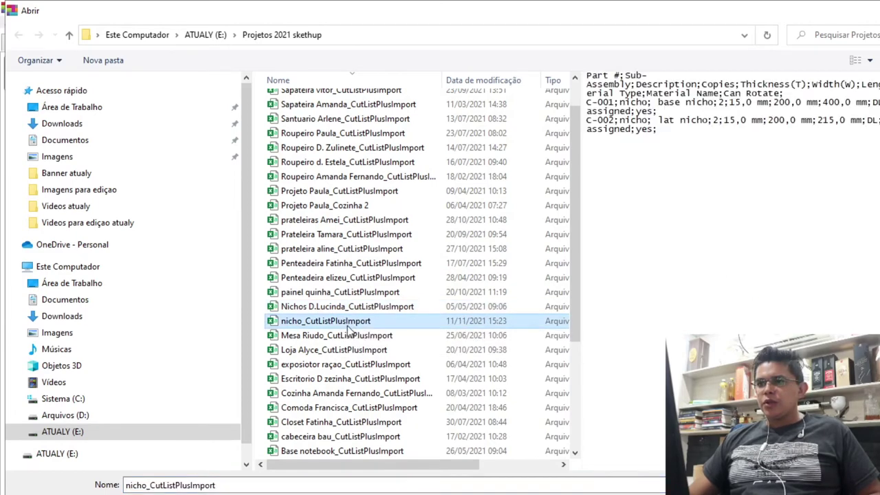
pyautogui.doubleClick(344, 320)
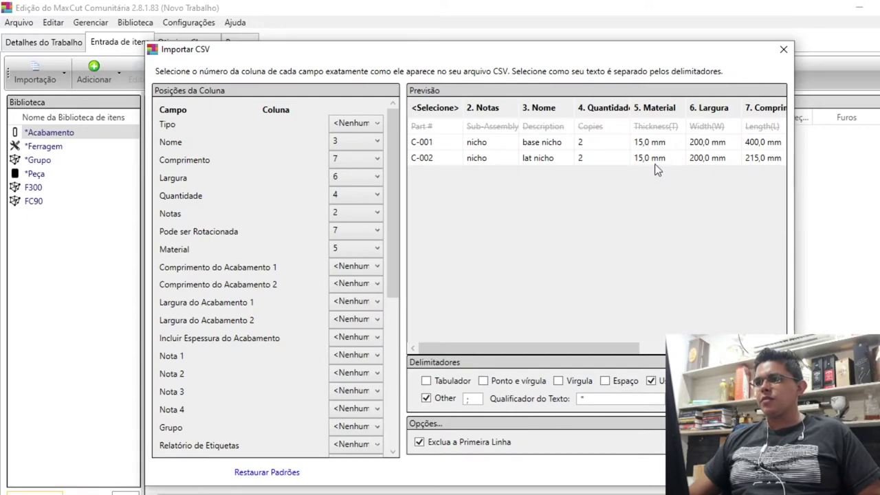
# Step: Import base nicho and lat nicho, replacing the 15,0 mm material with Branco TX
pyautogui.press('Return')
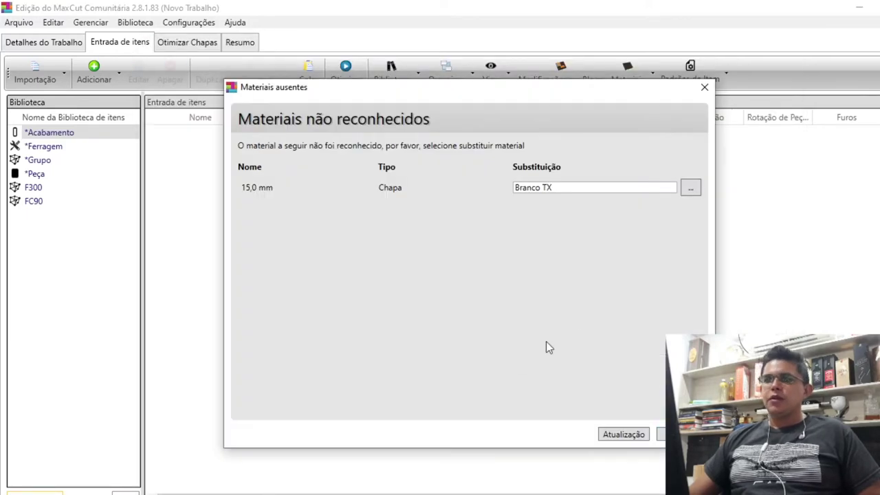
pyautogui.click(690, 189)
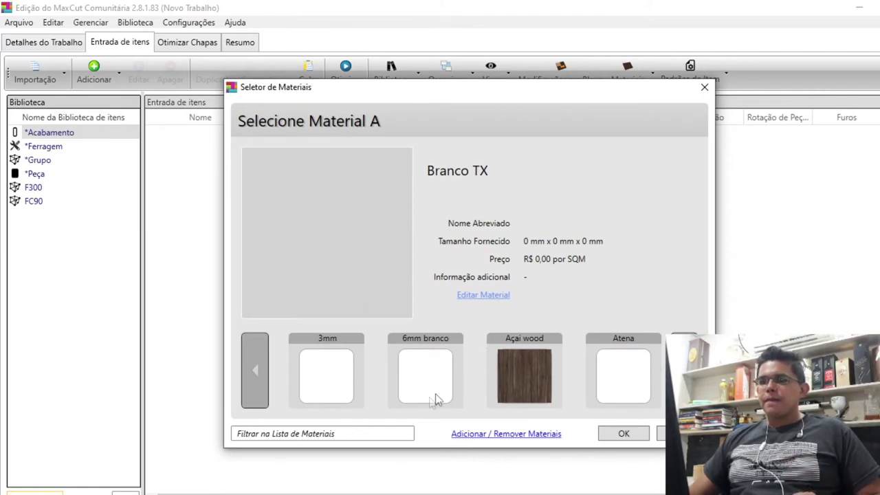
pyautogui.click(622, 435)
pyautogui.click(606, 428)
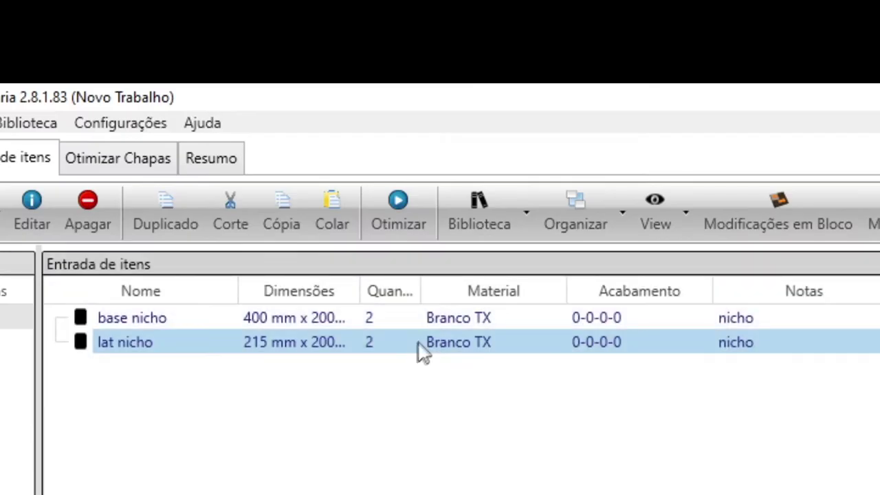
pyautogui.click(385, 322)
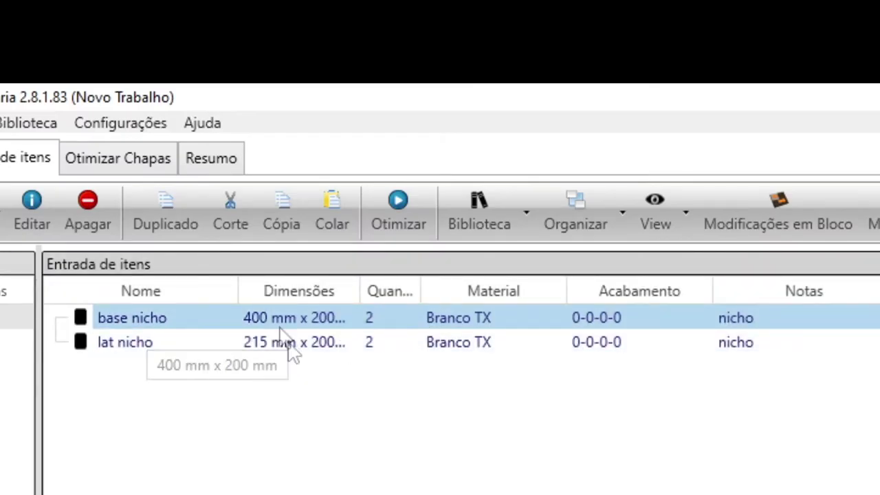
pyautogui.click(343, 347)
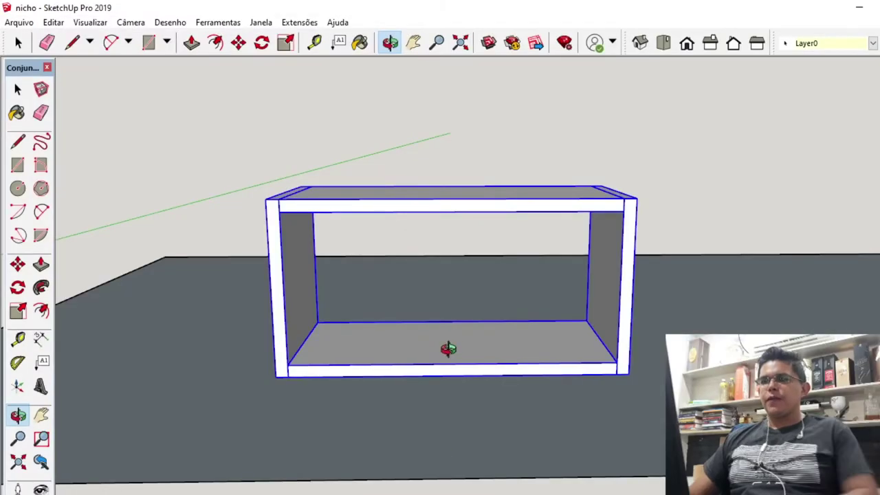
pyautogui.press('space')
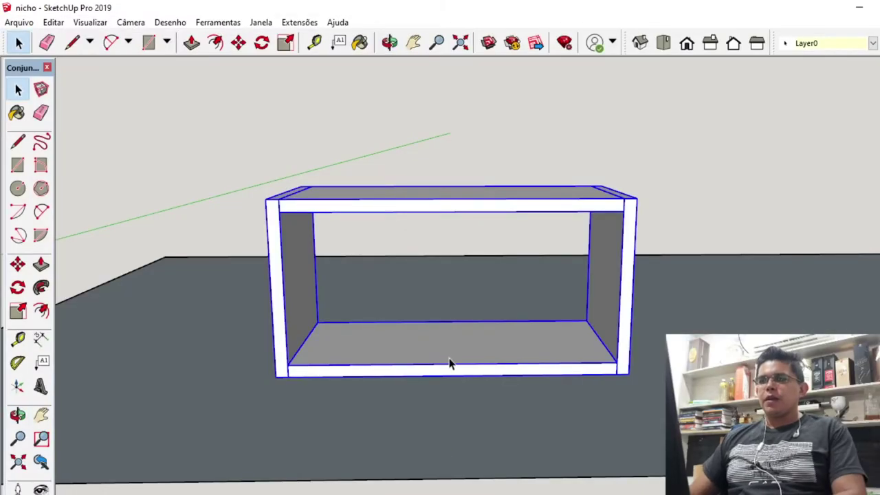
# Step: Select the niche boards and the right board's top face for painting
pyautogui.click(450, 365)
pyautogui.click(474, 203)
pyautogui.click(466, 340)
pyautogui.click(487, 222)
pyautogui.click(277, 289)
pyautogui.moveTo(438, 330)
pyautogui.mouseDown(button='middle')
pyautogui.moveTo(436, 288)
pyautogui.moveTo(394, 180)
pyautogui.moveTo(428, 238)
pyautogui.moveTo(369, 236)
pyautogui.mouseUp(button='middle')
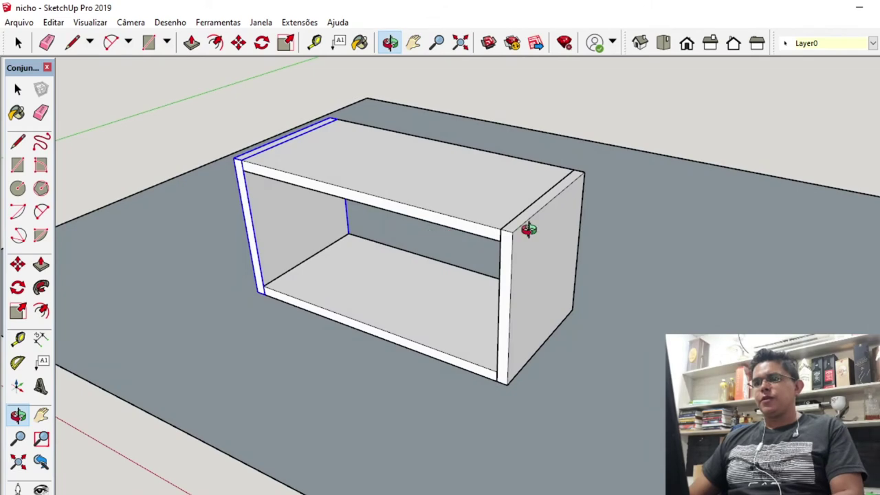
pyautogui.scroll(3, 527, 229)
pyautogui.press('space')
pyautogui.scroll(2, 525, 222)
pyautogui.keyDown('shift'); pyautogui.click(525, 222); pyautogui.keyUp('shift')
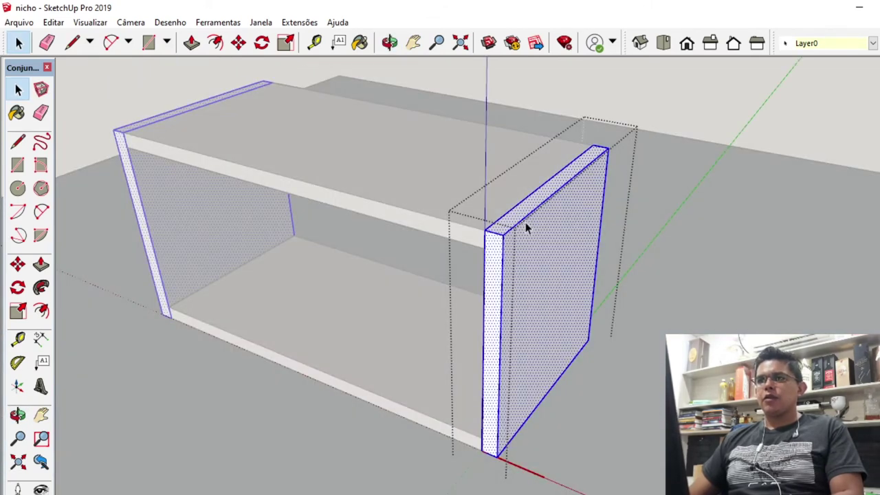
pyautogui.click(523, 205)
pyautogui.doubleClick(523, 216)
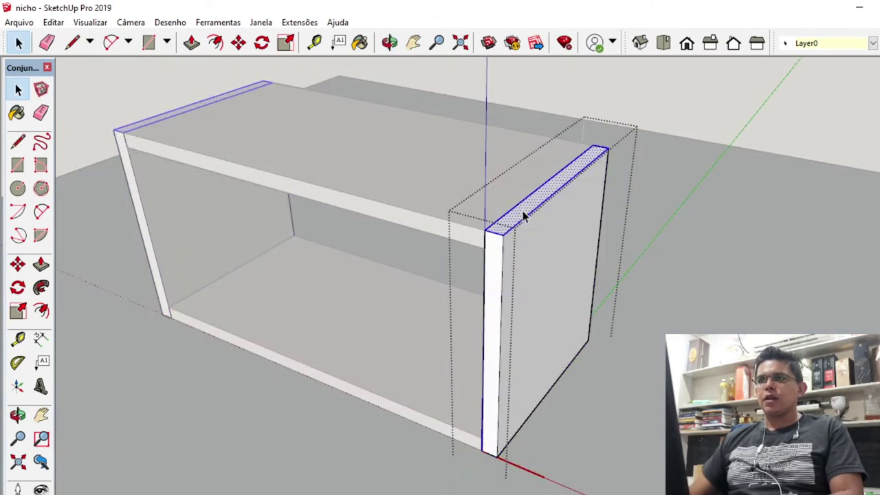
# Step: Paint the selected top faces and side panels' front edges red with Cor A05
pyautogui.click(360, 43)
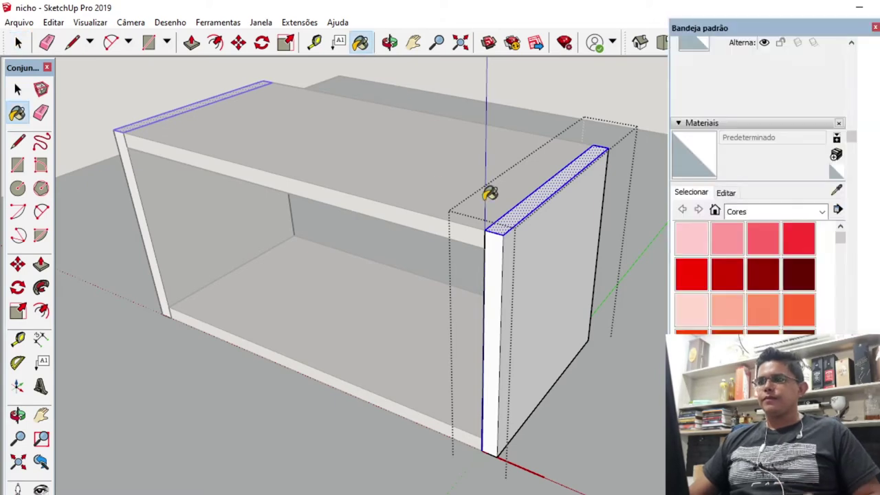
pyautogui.click(835, 238)
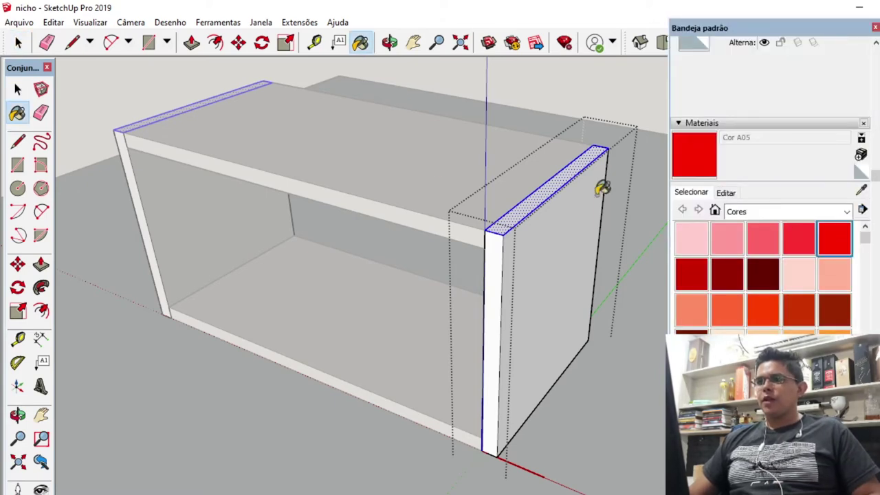
pyautogui.click(525, 202)
pyautogui.click(496, 248)
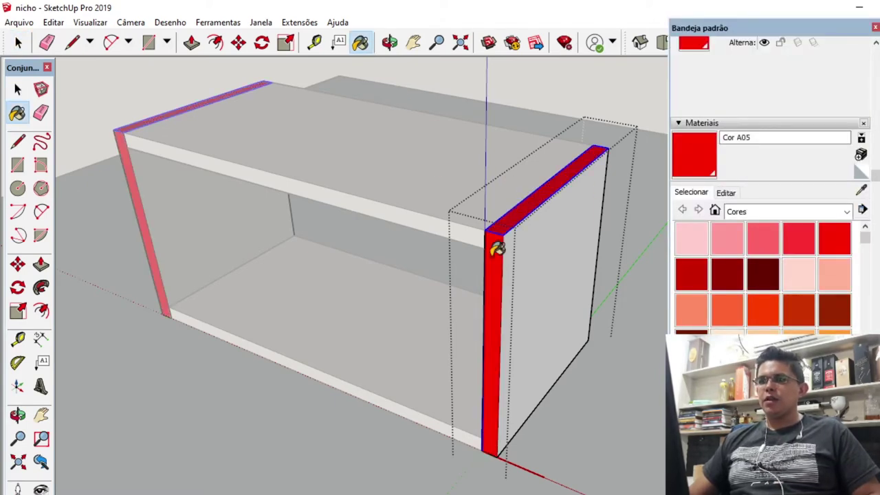
# Step: Orbit, pan and zoom to inspect the red-edged box from above, then return to MaxCut
pyautogui.press('o')
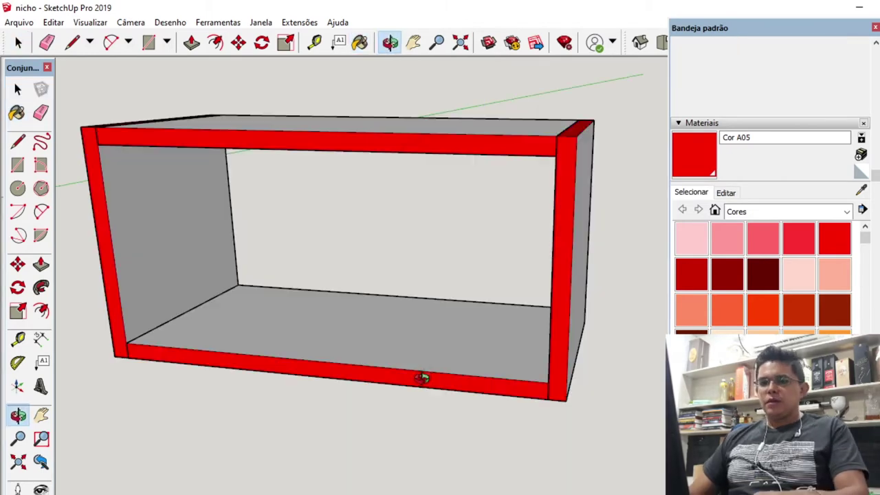
pyautogui.moveTo(418, 379); pyautogui.dragTo(481, 271)
pyautogui.scroll(-3, 482, 273)
pyautogui.press('h')
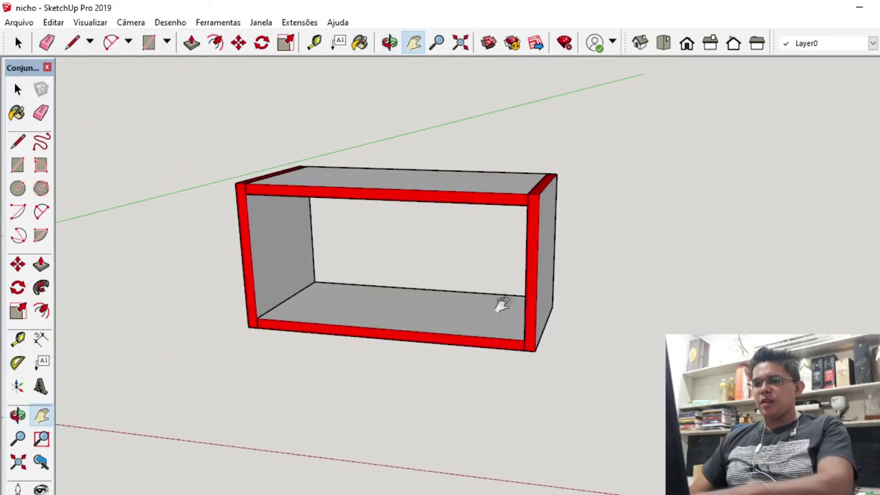
pyautogui.press('o')
pyautogui.moveTo(481, 310)
pyautogui.mouseDown()
pyautogui.moveTo(329, 351)
pyautogui.moveTo(691, 223)
pyautogui.moveTo(556, 279)
pyautogui.moveTo(428, 293)
pyautogui.moveTo(389, 142)
pyautogui.mouseUp()
pyautogui.scroll(3, 389, 141)
pyautogui.press('h')
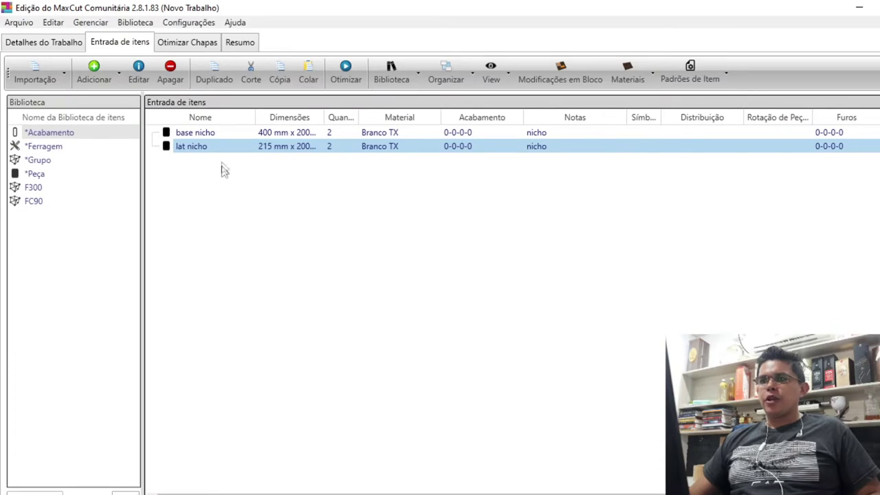
pyautogui.click(314, 134)
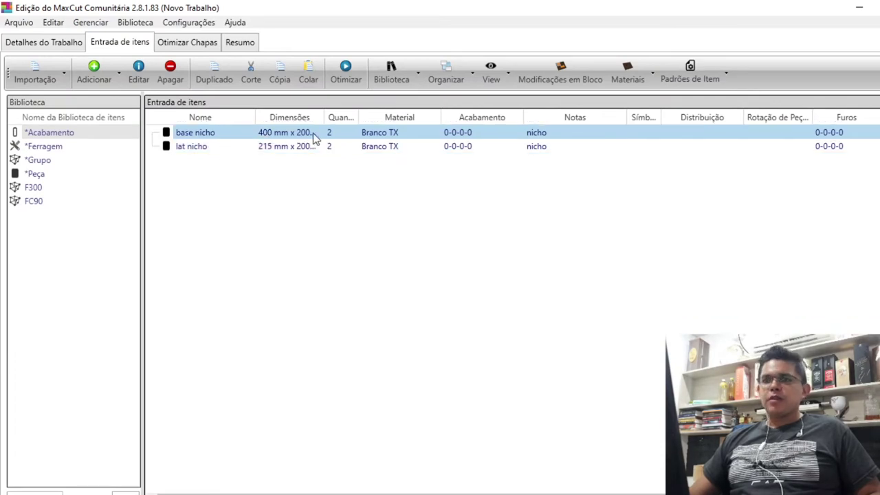
# Step: Band one long edge of base nicho with Branco tx, giving finish Branco tx-0-0-0
pyautogui.doubleClick(316, 134)
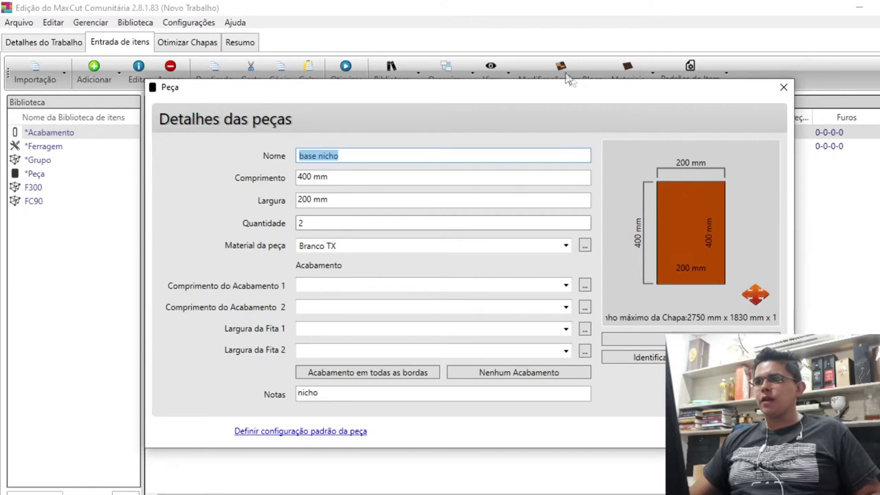
pyautogui.moveTo(592, 94); pyautogui.dragTo(522, 72)
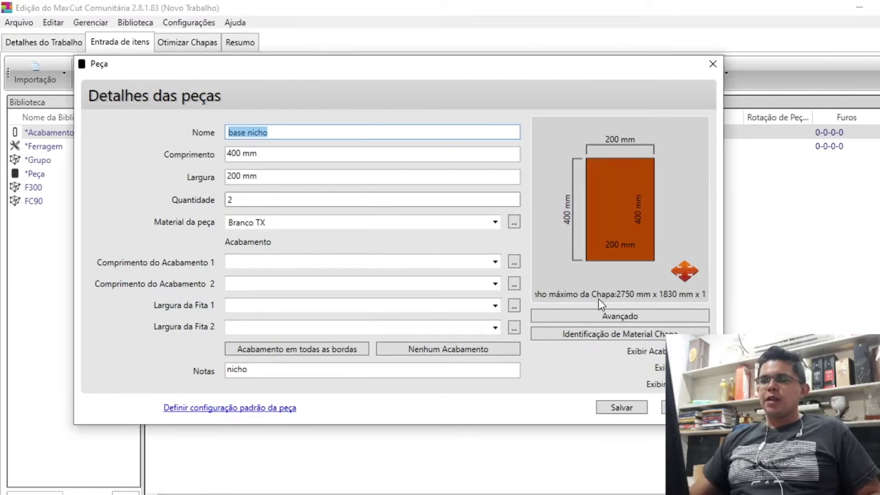
pyautogui.click(494, 263)
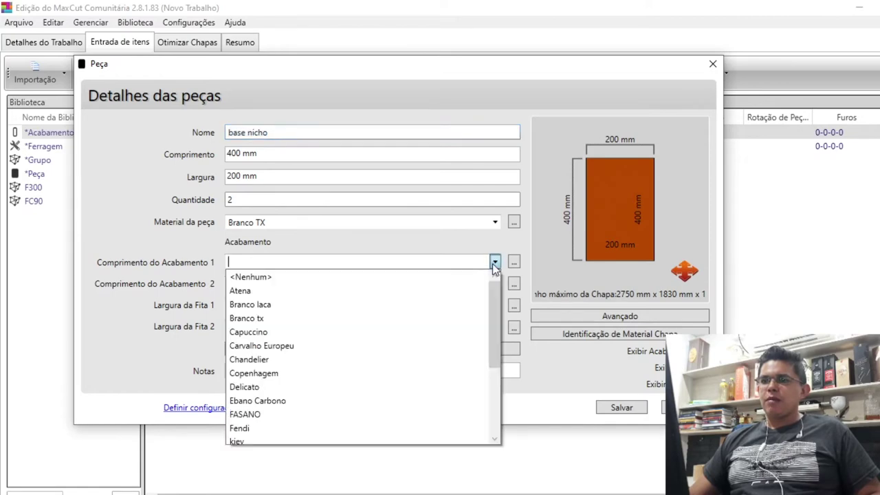
pyautogui.click(272, 318)
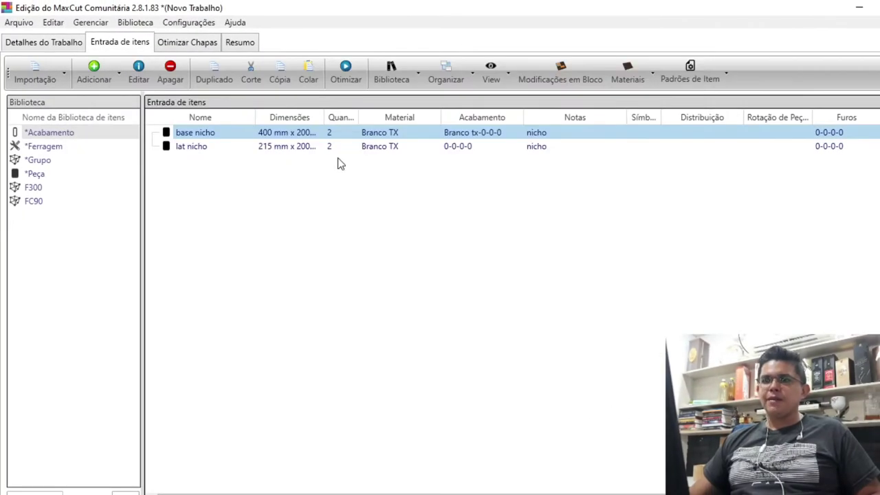
pyautogui.doubleClick(334, 146)
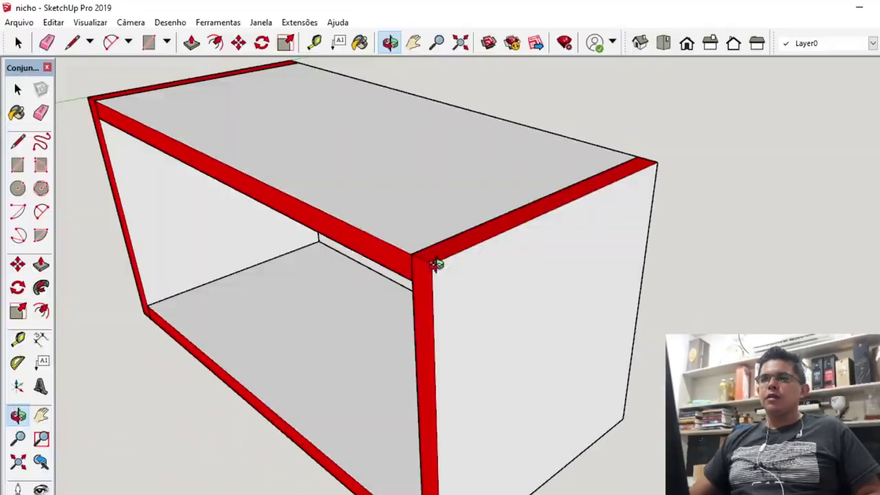
# Step: Orbit the niche model to an eye-level front view, then return to the lat nicho details
pyautogui.scroll(-5, 436, 263)
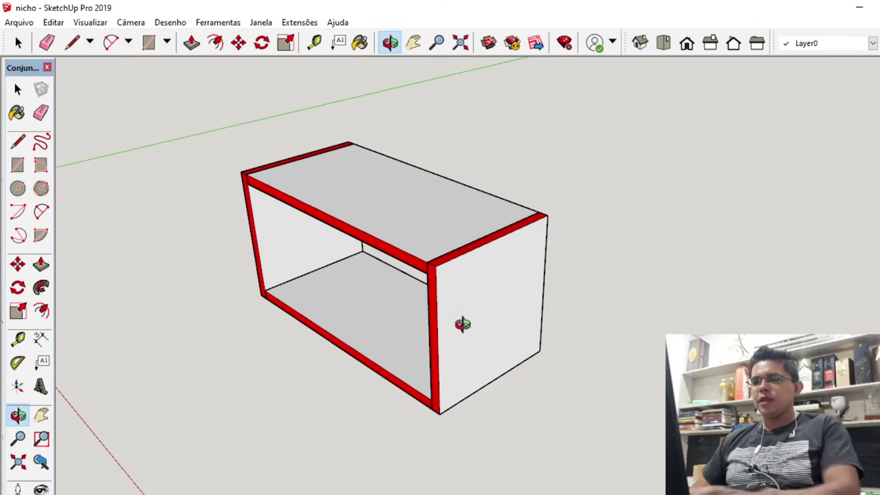
pyautogui.moveTo(462, 324); pyautogui.dragTo(462, 326)
pyautogui.moveTo(436, 377)
pyautogui.mouseDown()
pyautogui.moveTo(434, 330)
pyautogui.moveTo(383, 222)
pyautogui.moveTo(397, 171)
pyautogui.moveTo(444, 436)
pyautogui.moveTo(417, 485)
pyautogui.mouseUp()
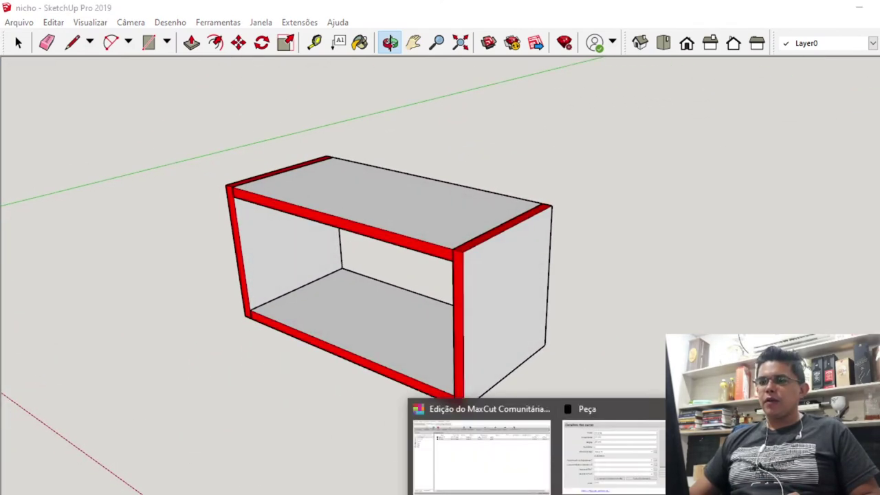
pyautogui.click(604, 467)
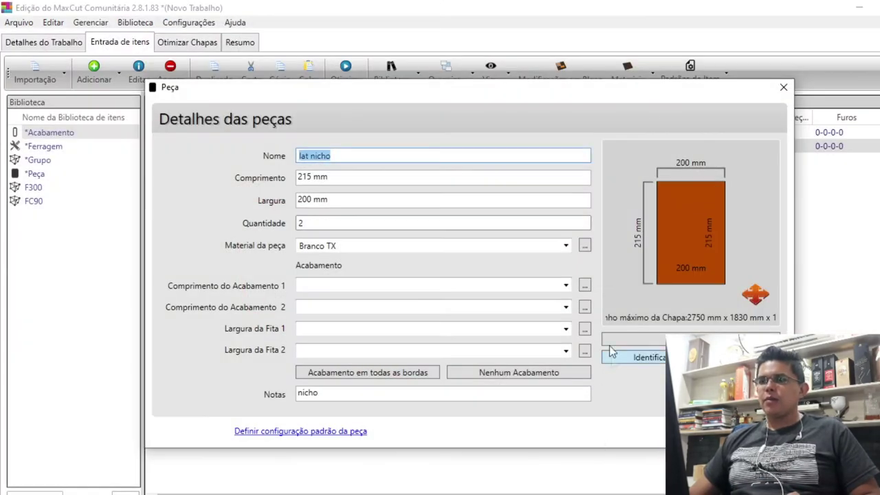
# Step: Band lat nicho's first long edge and both short edges with Branco tx and save
pyautogui.click(565, 286)
pyautogui.click(346, 341)
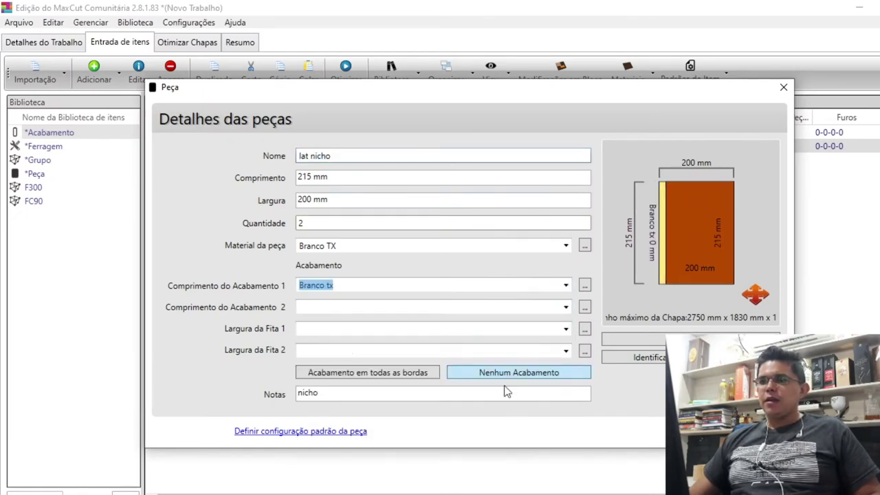
pyautogui.click(566, 330)
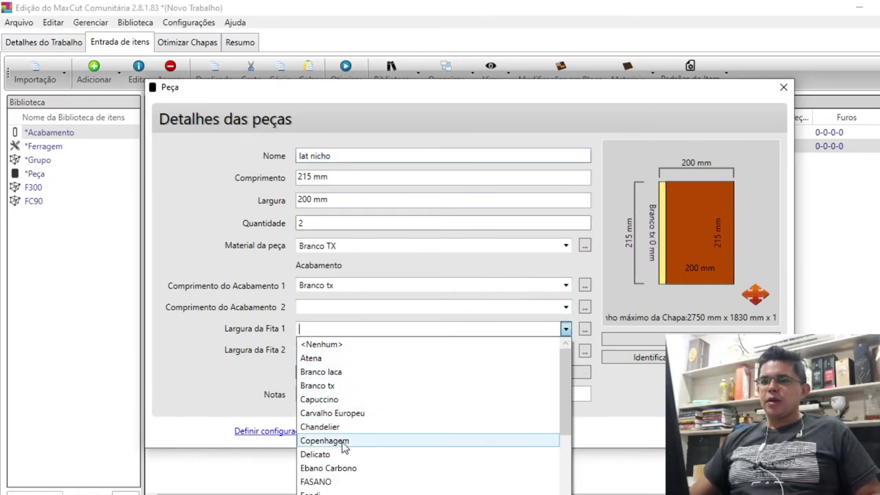
pyautogui.click(327, 386)
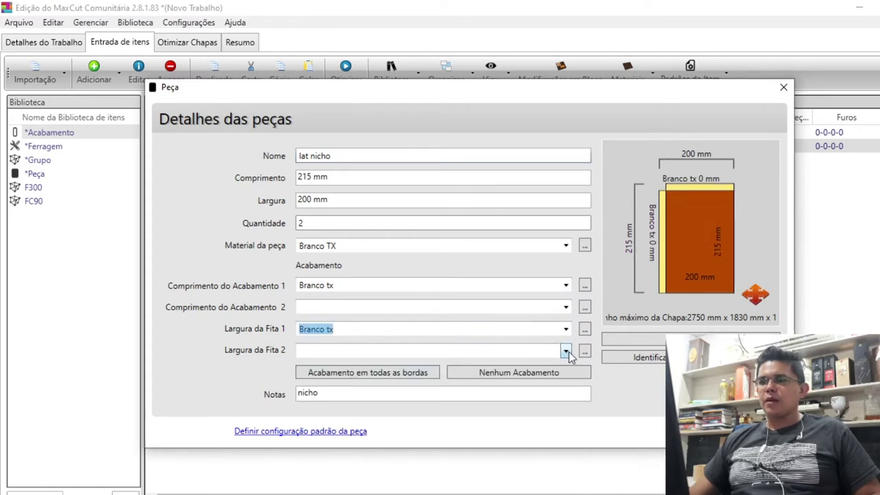
pyautogui.click(565, 351)
pyautogui.click(323, 216)
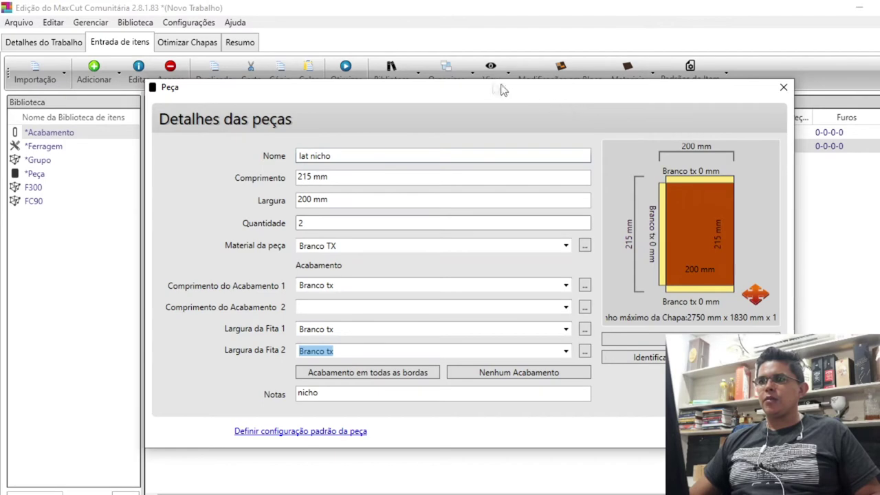
pyautogui.moveTo(473, 86); pyautogui.dragTo(396, 70)
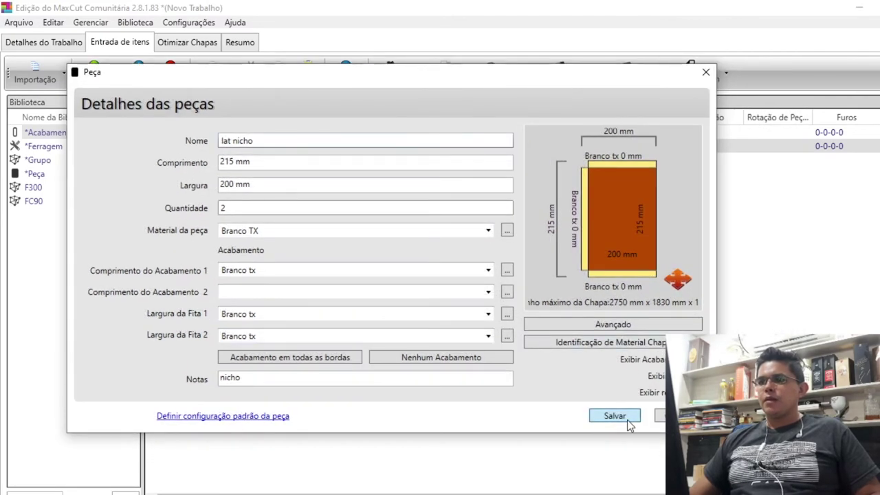
pyautogui.click(627, 423)
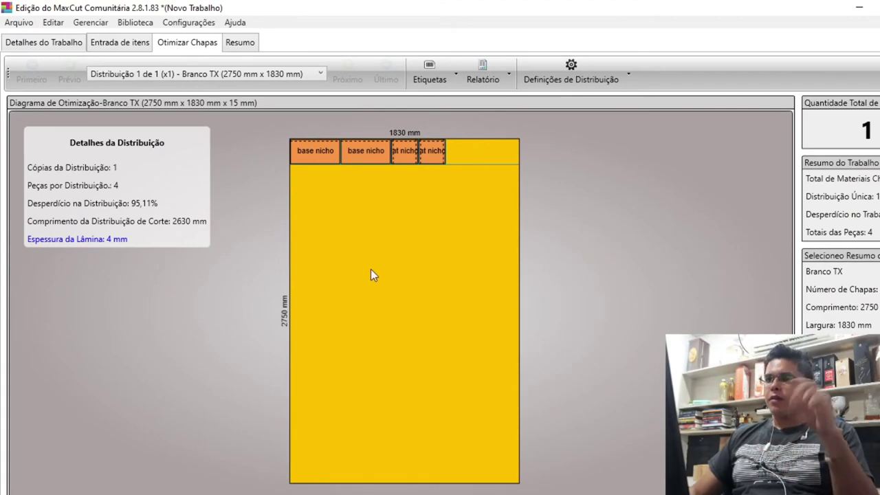
# Step: Print the single Distribuição do Trabalho cutting report for the Branco TX sheet to PDF
pyautogui.click(509, 78)
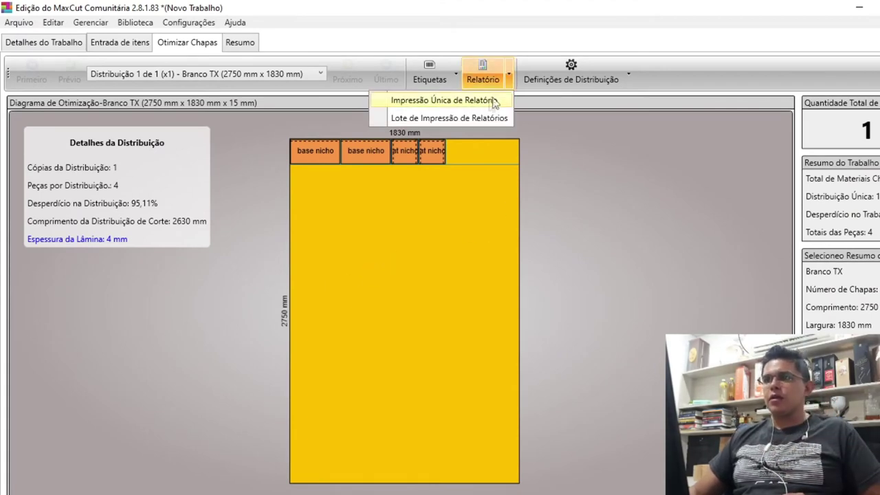
pyautogui.click(485, 101)
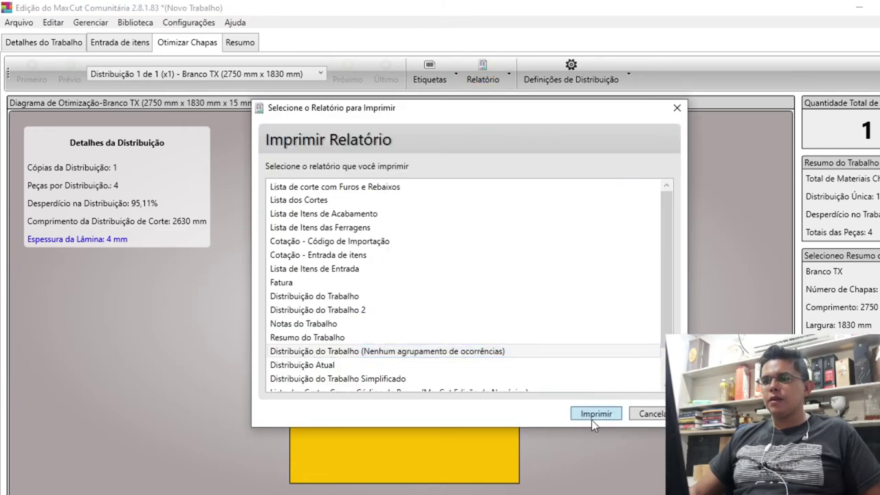
pyautogui.click(587, 416)
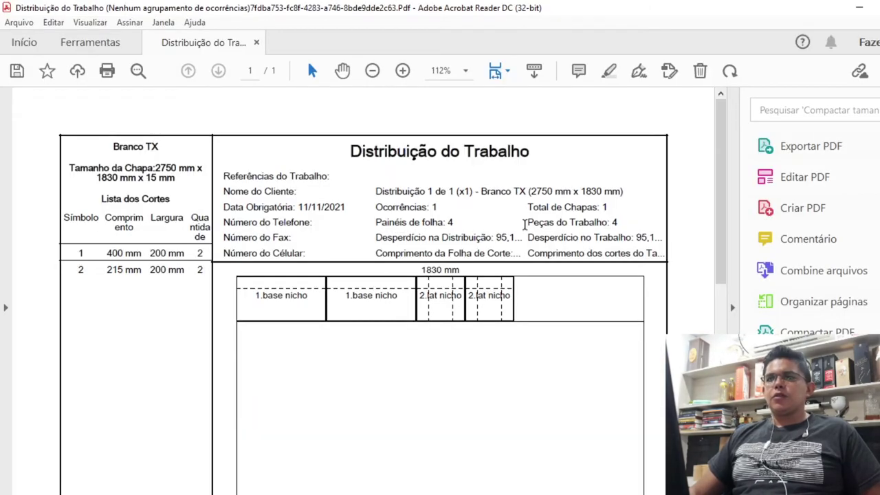
pyautogui.scroll(-5, 527, 240)
pyautogui.scroll(-3, 527, 240)
pyautogui.scroll(-2, 527, 242)
pyautogui.scroll(5, 527, 242)
pyautogui.scroll(4, 526, 240)
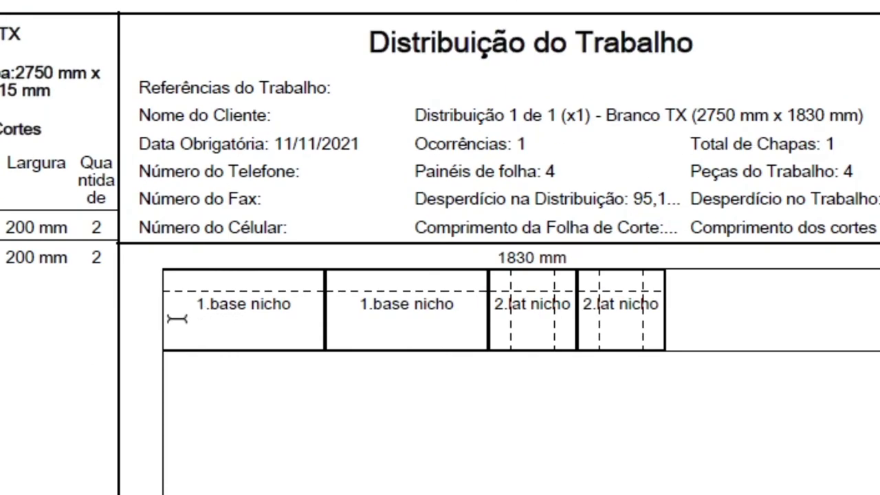
pyautogui.moveTo(204, 300); pyautogui.dragTo(305, 304)
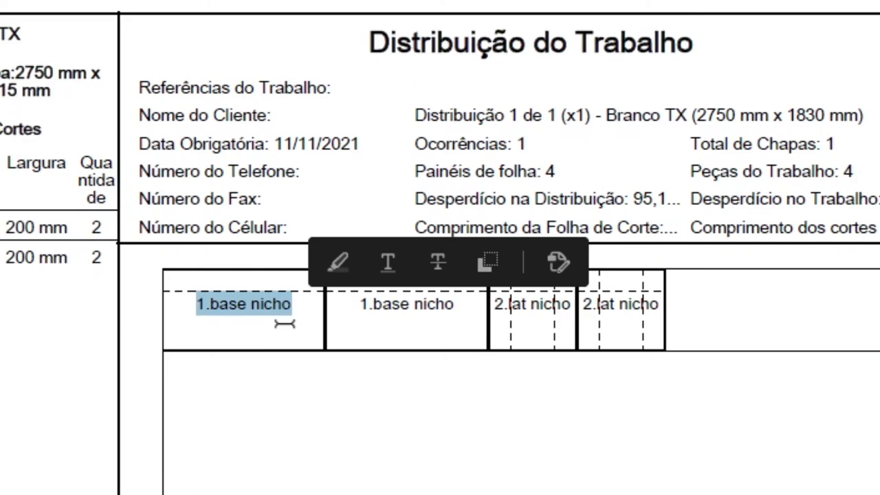
pyautogui.click(189, 331)
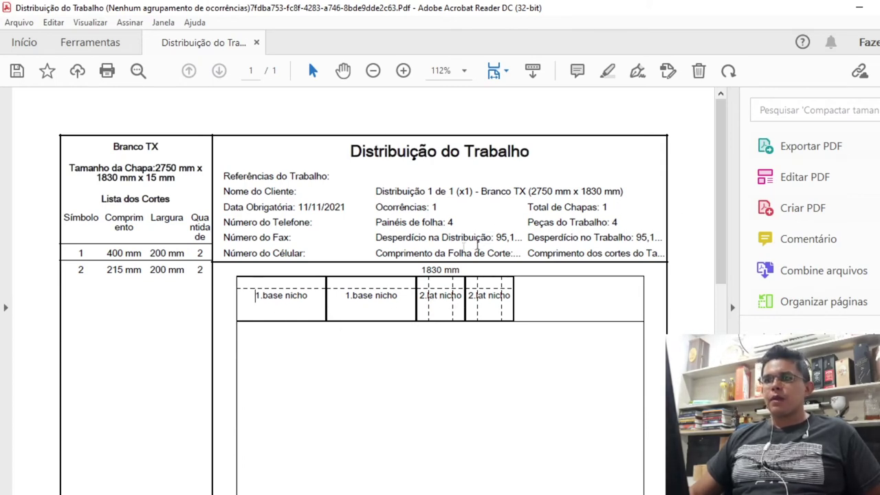
# Step: Scroll to the bottom of the PDF report and select the Branco tx finish legend
pyautogui.scroll(-3, 359, 324)
pyautogui.scroll(-5, 355, 328)
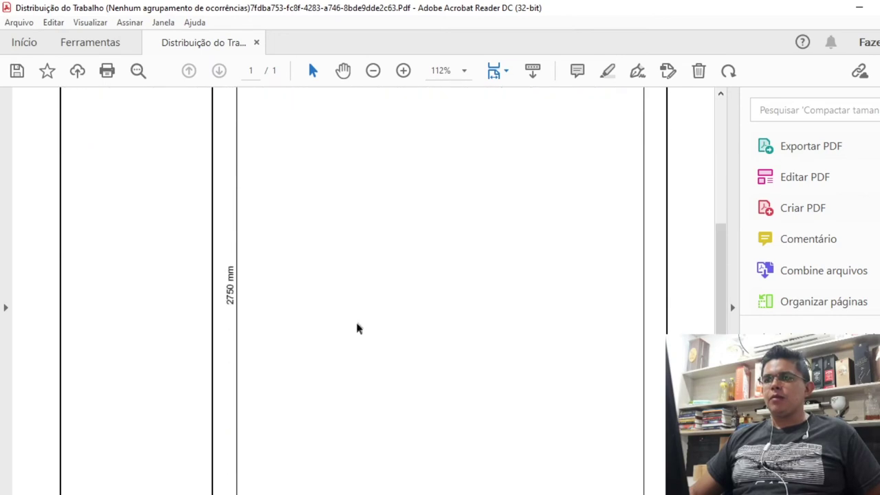
pyautogui.scroll(3, 346, 333)
pyautogui.scroll(-5, 347, 332)
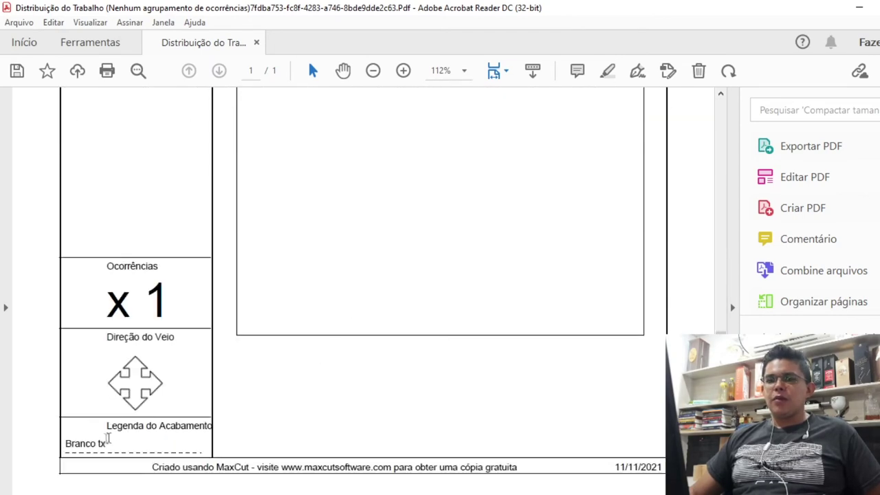
pyautogui.moveTo(93, 445); pyautogui.dragTo(114, 443)
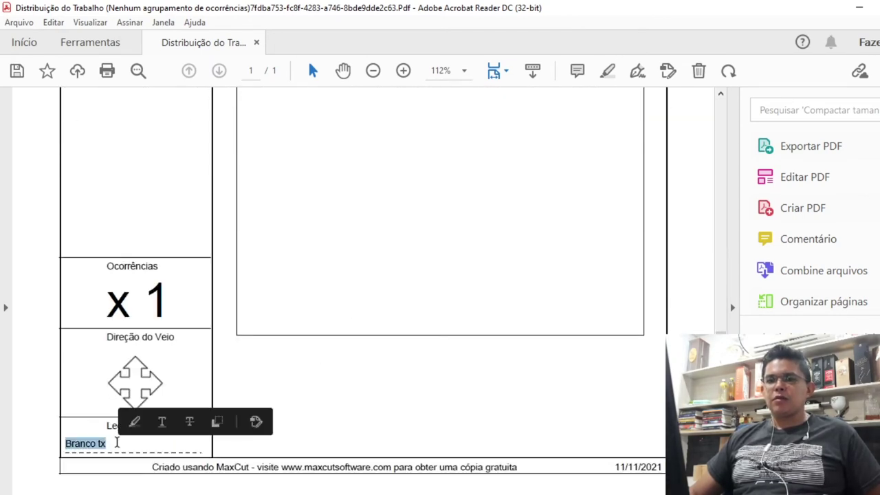
pyautogui.scroll(5, 351, 356)
pyautogui.scroll(4, 352, 354)
pyautogui.scroll(3, 355, 359)
pyautogui.scroll(1, 355, 361)
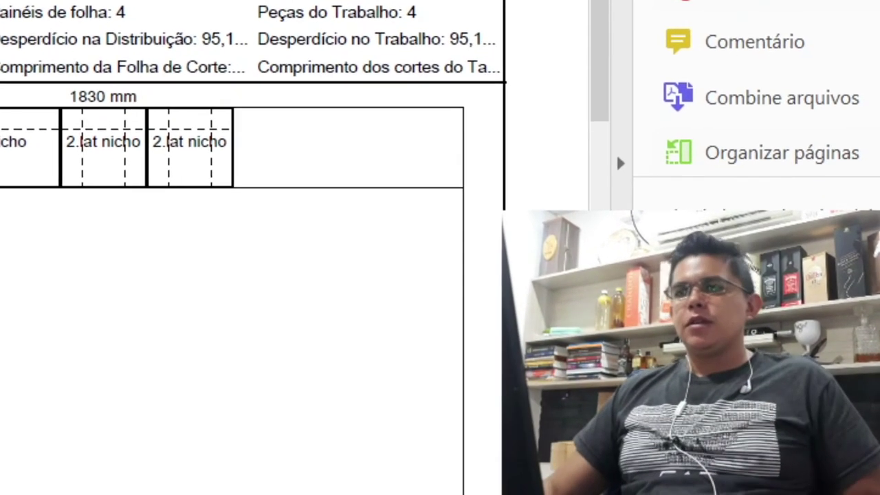
# Step: Review the report once more, then return to SketchUp and orbit the niche box
pyautogui.scroll(-1, 311, 290)
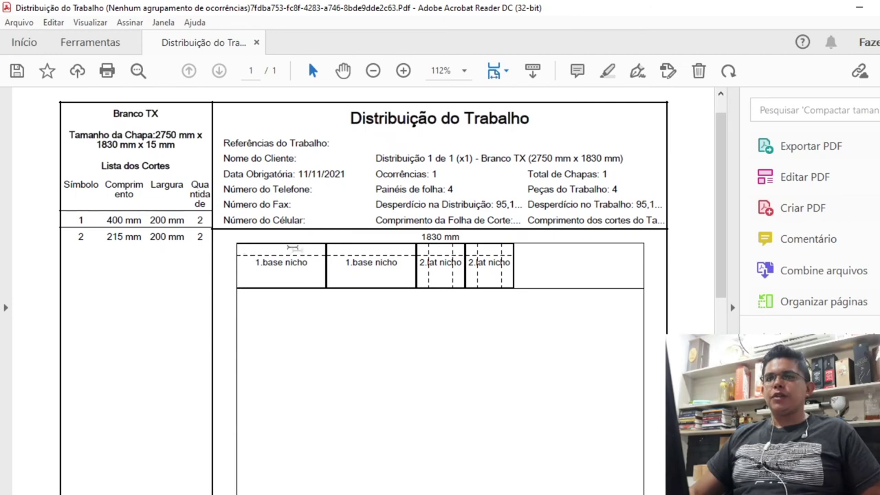
pyautogui.scroll(1, 287, 262)
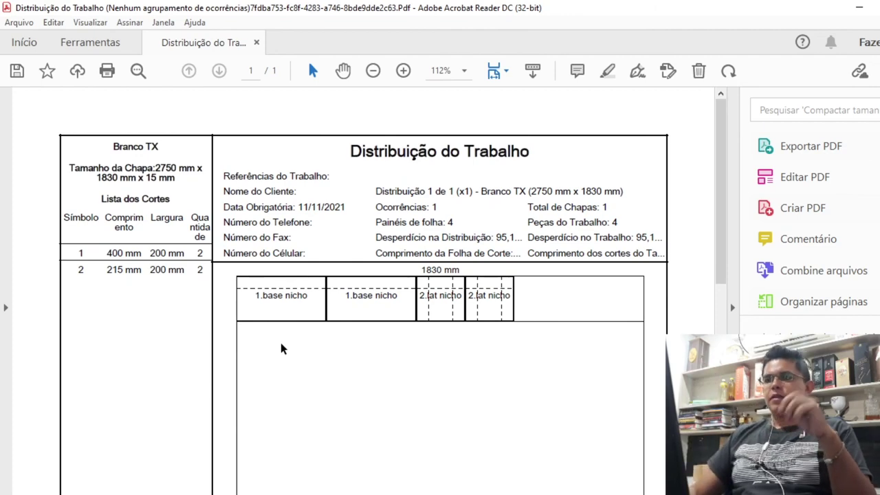
pyautogui.scroll(-1, 428, 320)
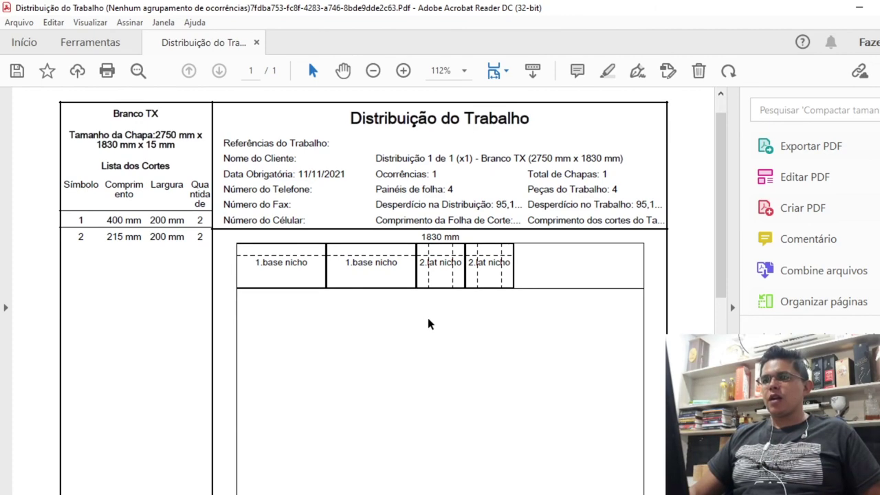
pyautogui.scroll(-8, 542, 300)
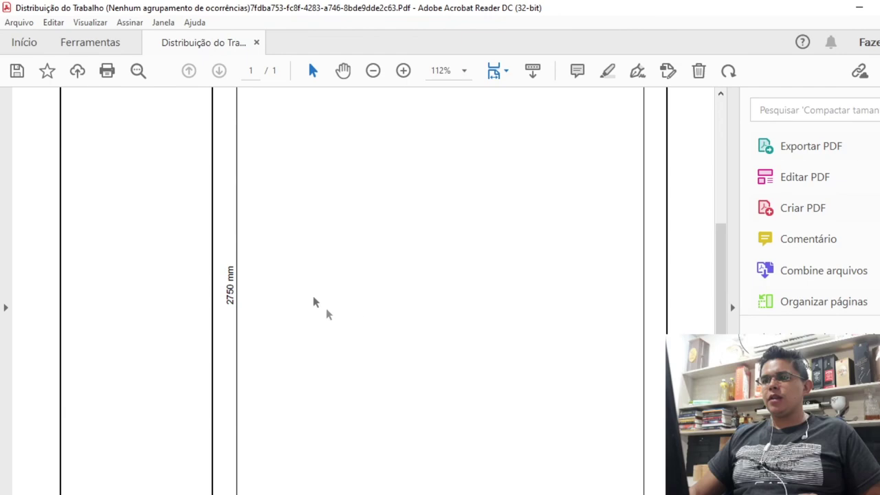
pyautogui.scroll(7, 314, 301)
pyautogui.hotkey('alt', 'Tab')
pyautogui.moveTo(334, 287)
pyautogui.mouseDown(button='middle')
pyautogui.moveTo(363, 282)
pyautogui.moveTo(362, 270)
pyautogui.mouseUp(button='middle')
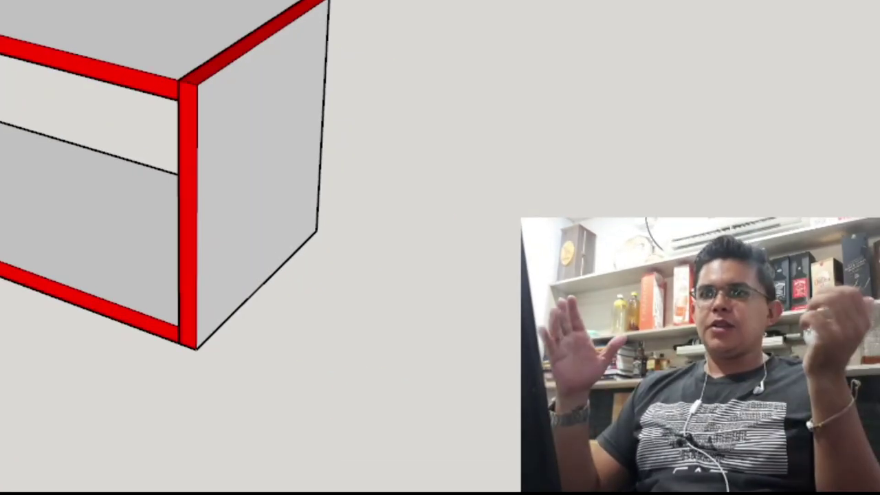